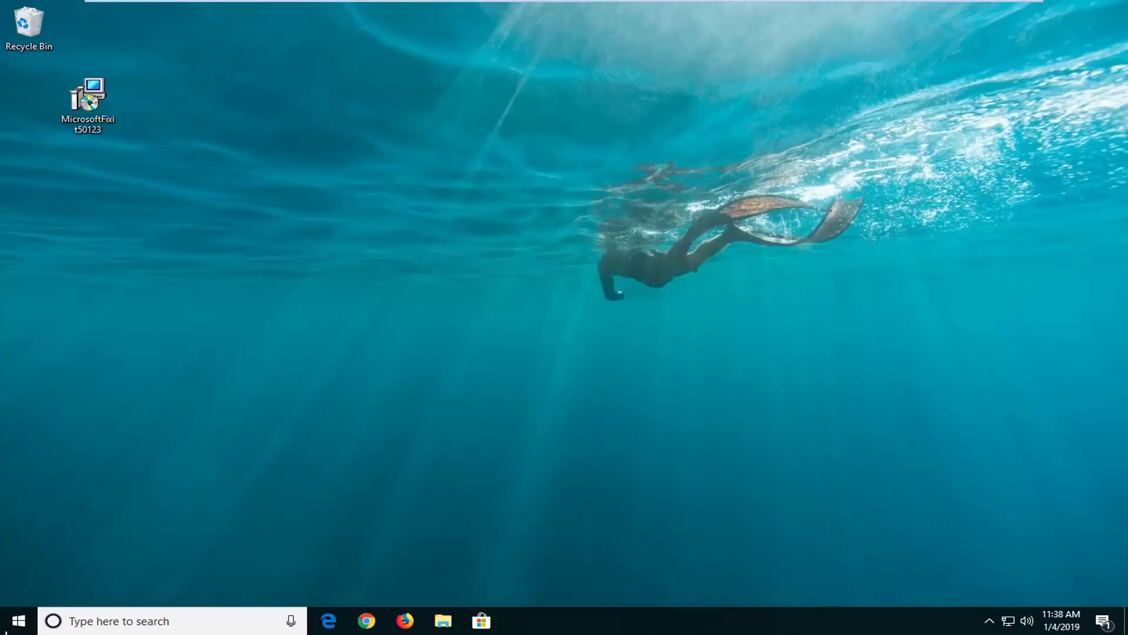
# Open the Start menu to search for the Troubleshoot settings page.
pyautogui.click(17, 620)
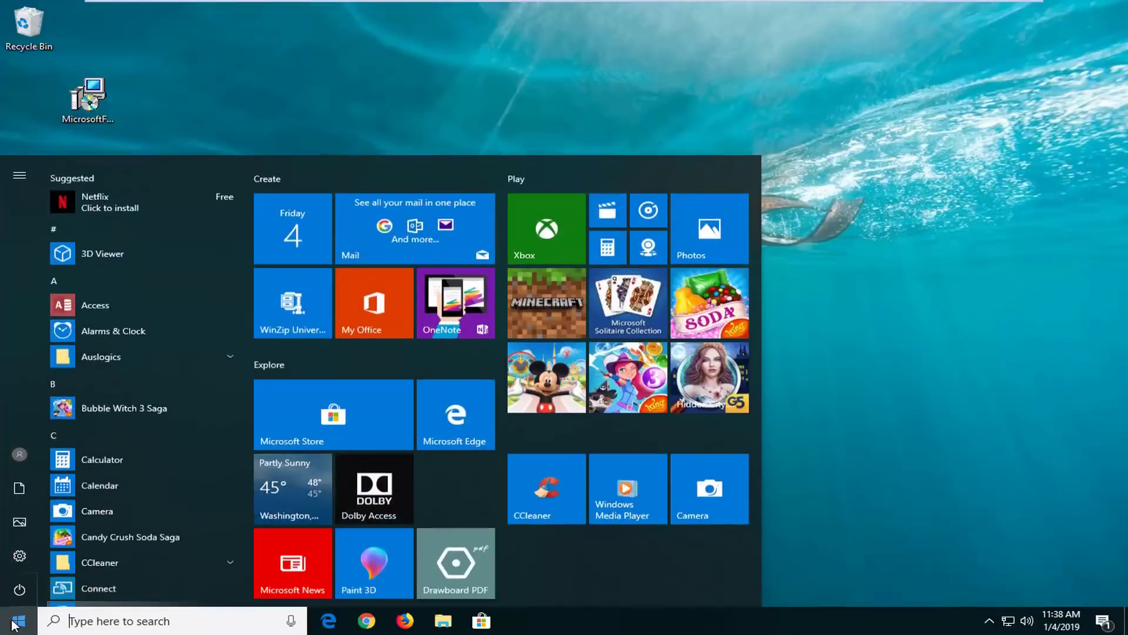
pyautogui.write('tro')
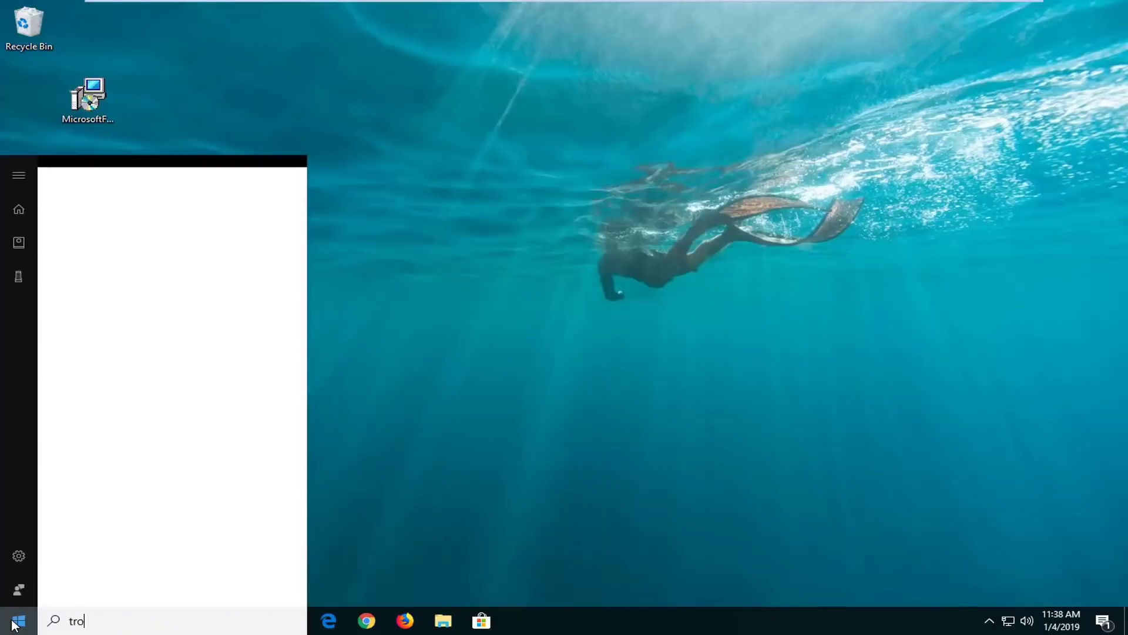
pyautogui.write('ubleshoot')
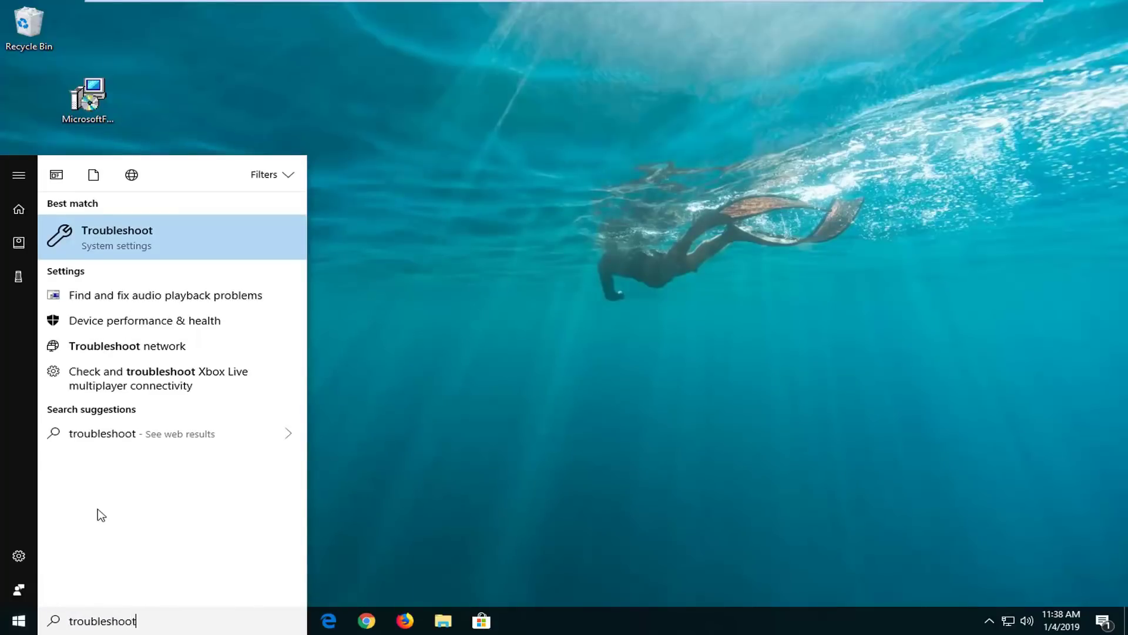
# Open Troubleshoot settings and expand the Windows Update troubleshooter entry.
pyautogui.click(130, 237)
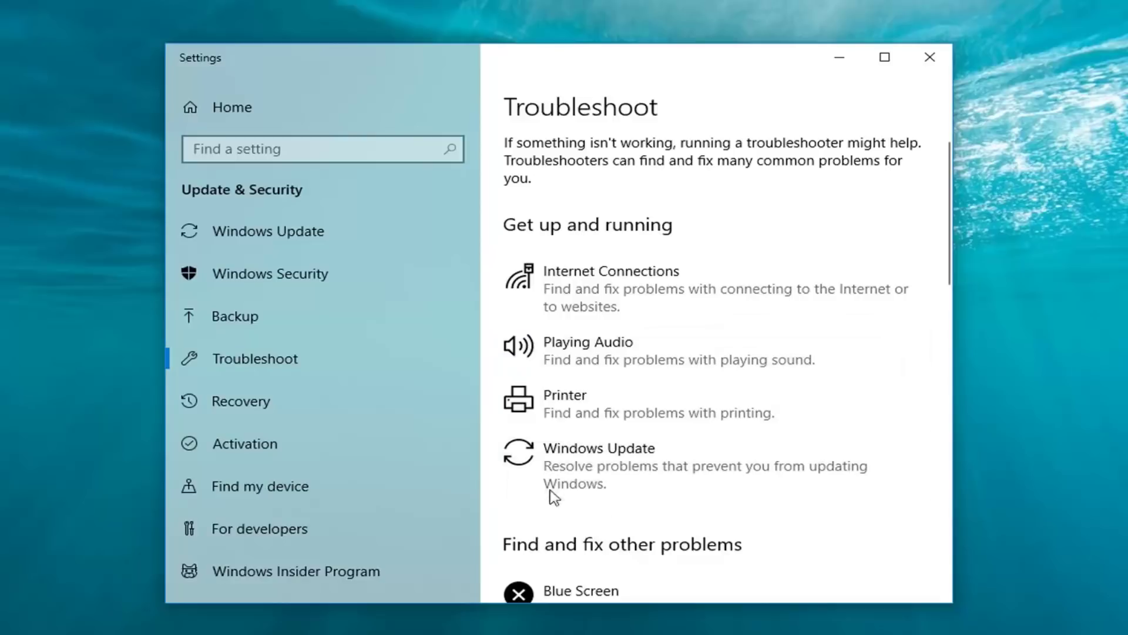
pyautogui.click(605, 464)
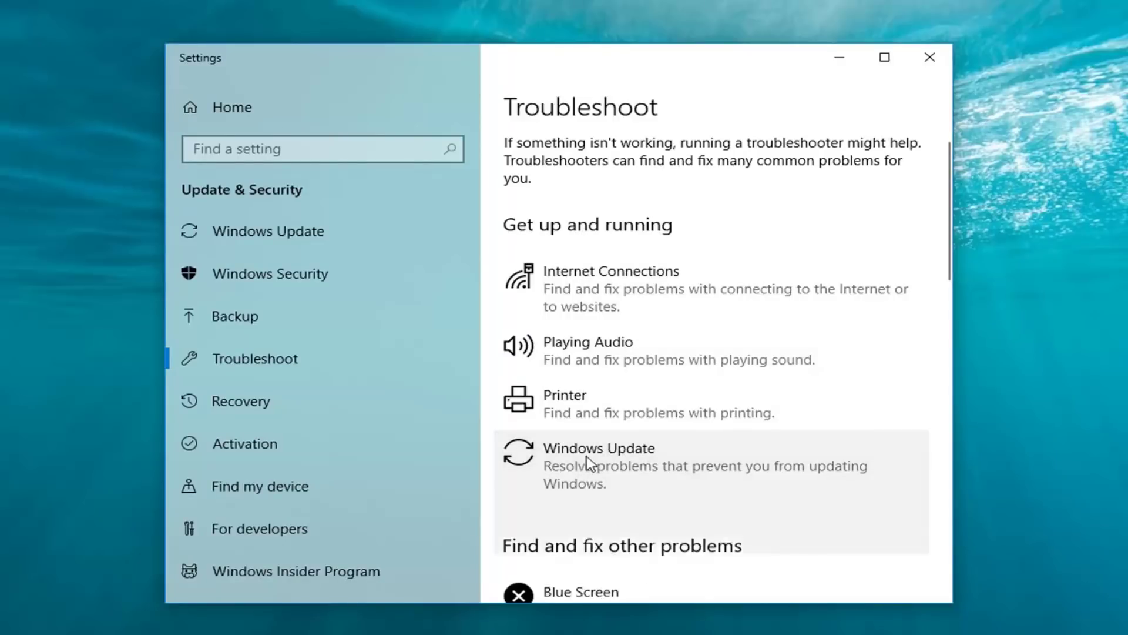
# Run the Windows Update troubleshooter until it warns of a pending reboot.
pyautogui.click(785, 531)
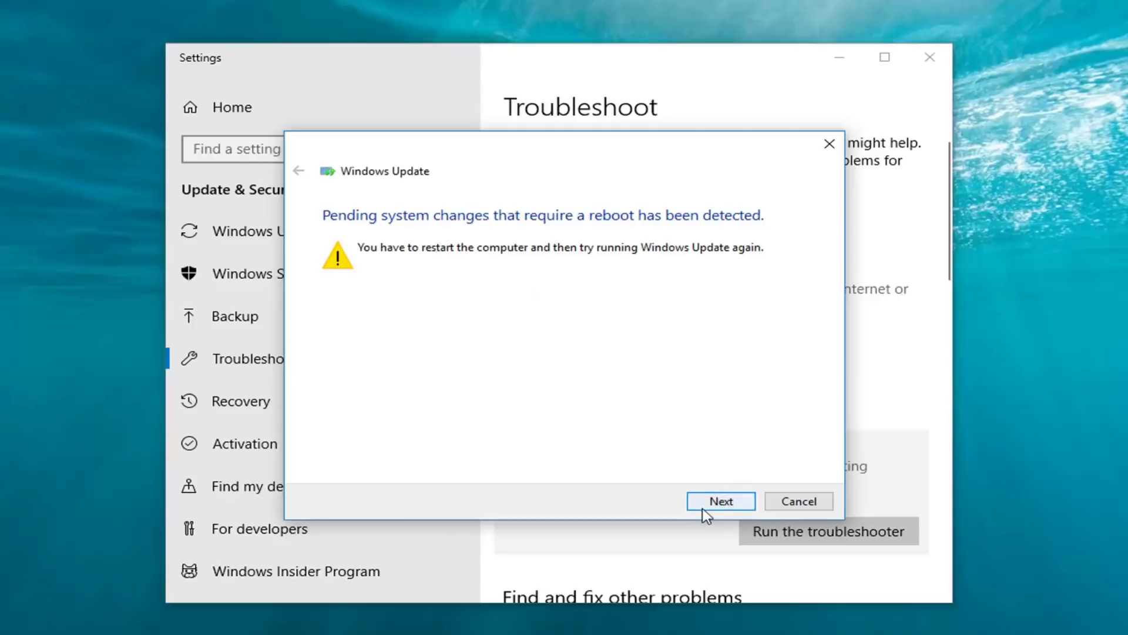
# Continue past the pending-restart warning and close the finished troubleshooter.
pyautogui.click(721, 501)
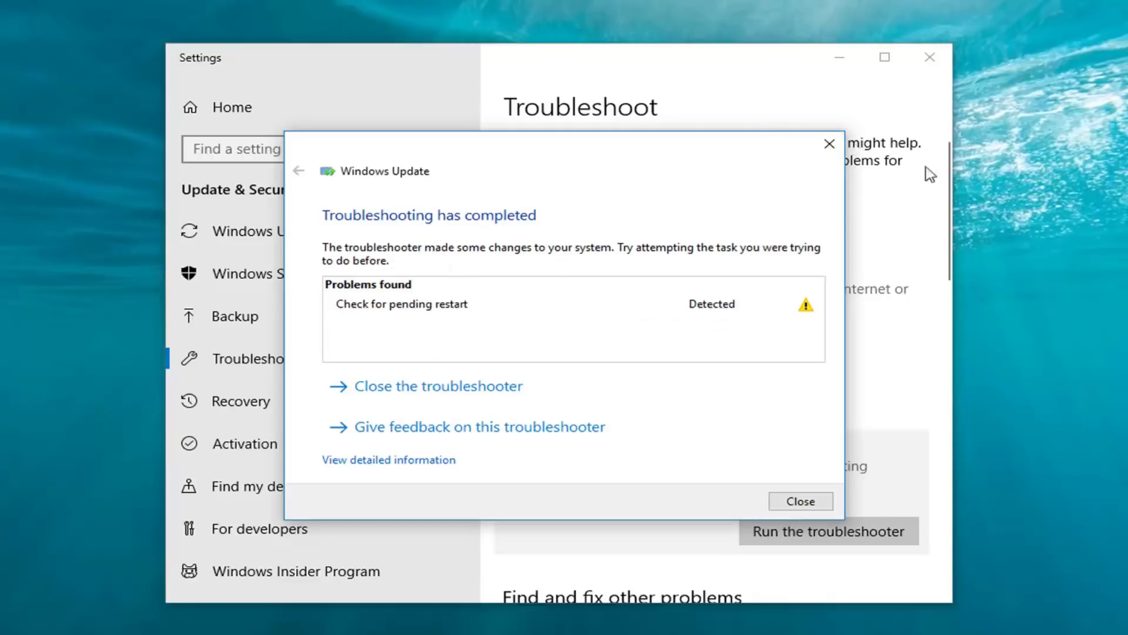
pyautogui.click(829, 144)
# Close the Settings window and start a new Start menu search.
pyautogui.click(930, 57)
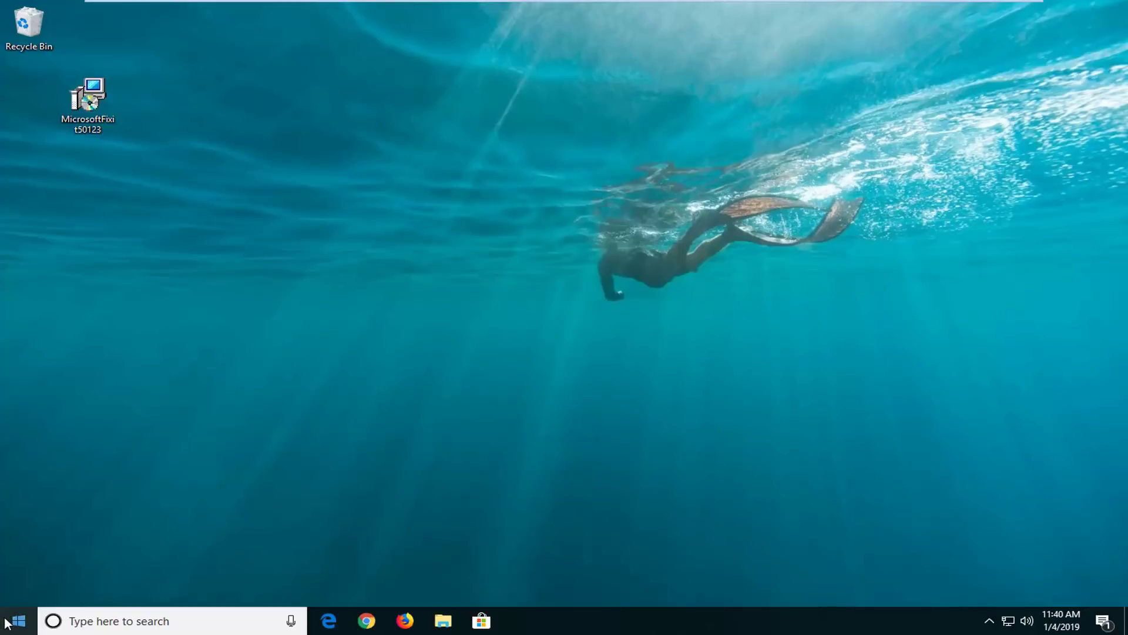
pyautogui.click(13, 625)
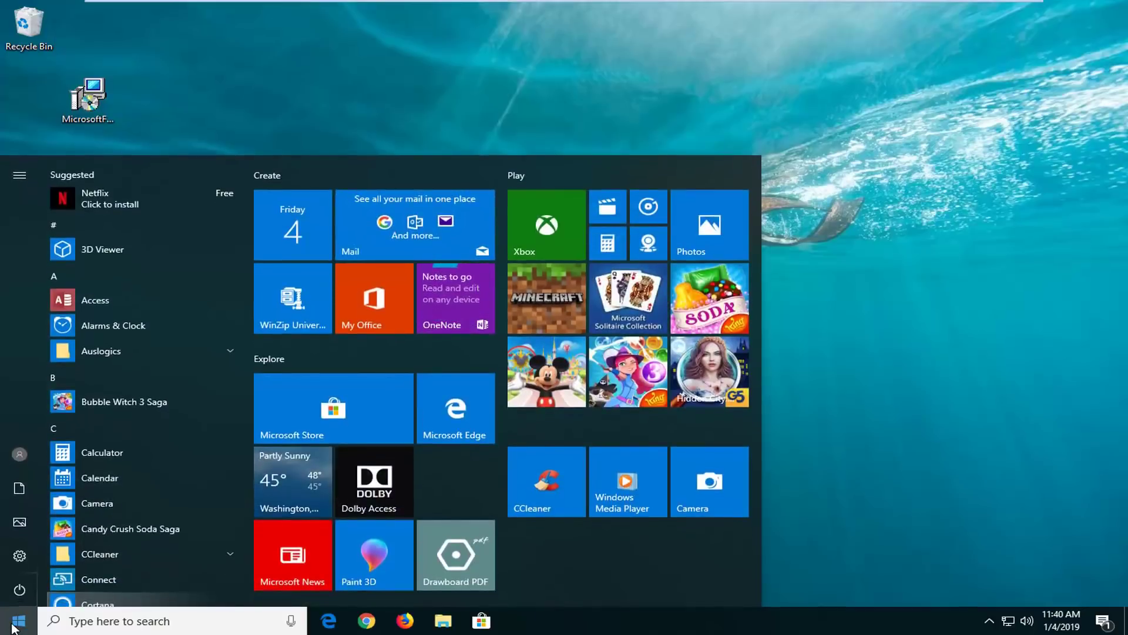
pyautogui.write('window')
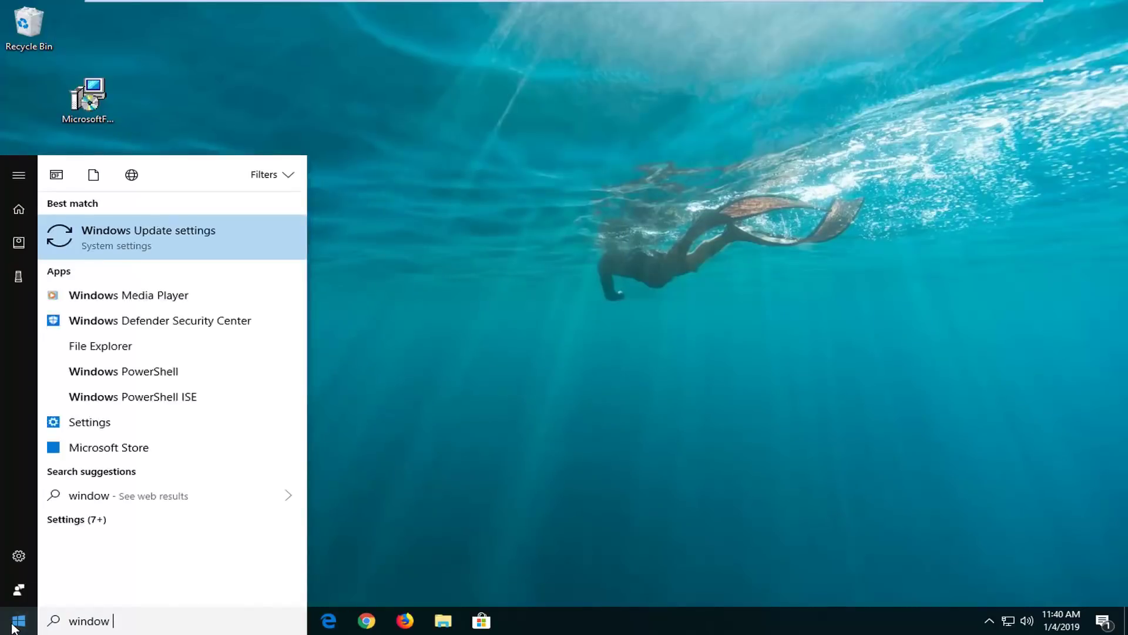
pyautogui.write(' explorer')
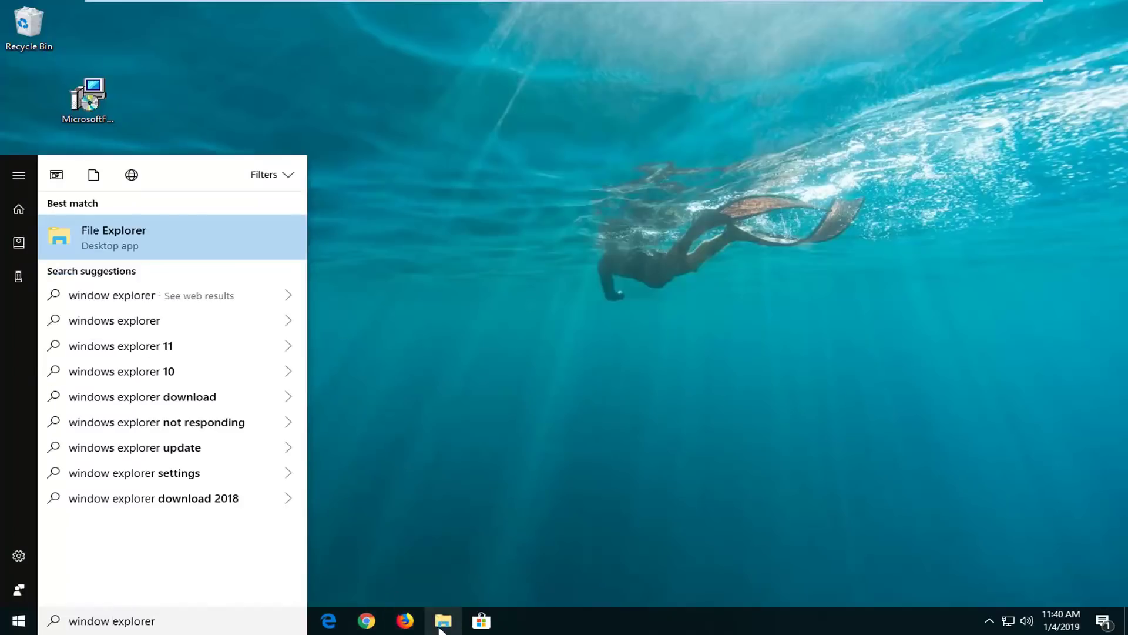
# Launch File Explorer and browse through This PC to C:\Windows.
pyautogui.click(95, 250)
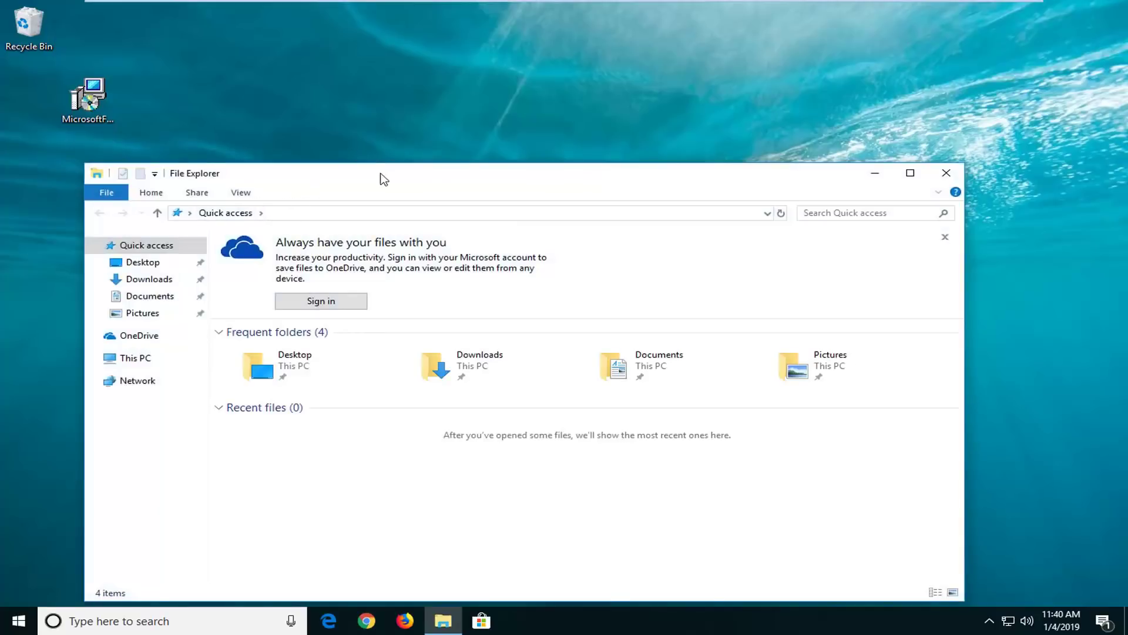
pyautogui.moveTo(383, 179); pyautogui.dragTo(456, 106)
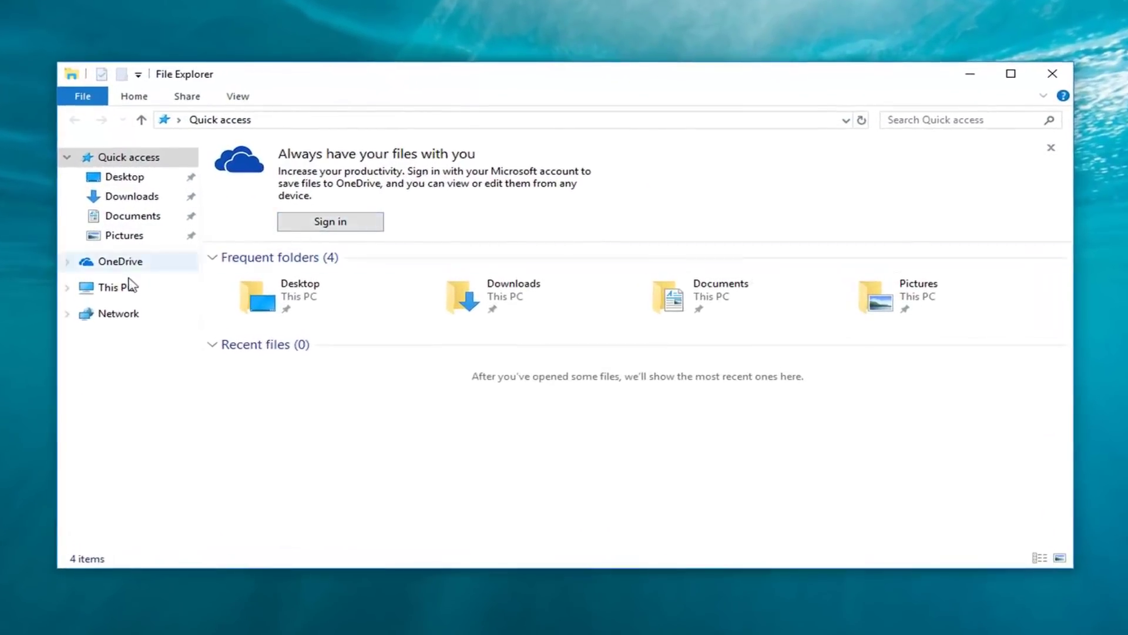
pyautogui.click(117, 287)
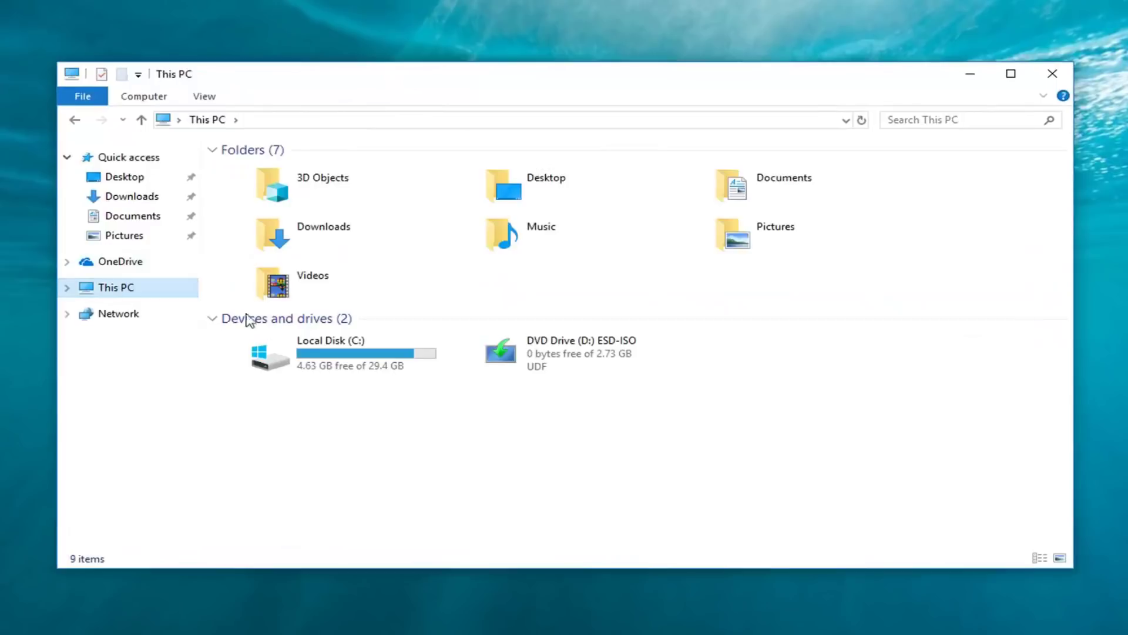
pyautogui.moveTo(344, 353)
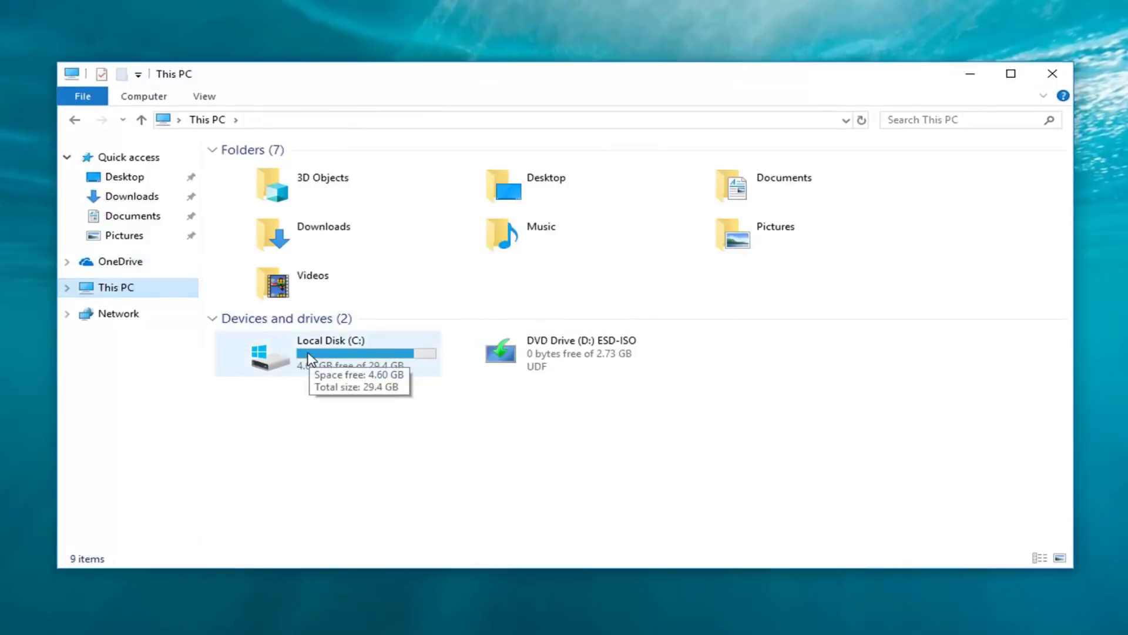
pyautogui.doubleClick(308, 357)
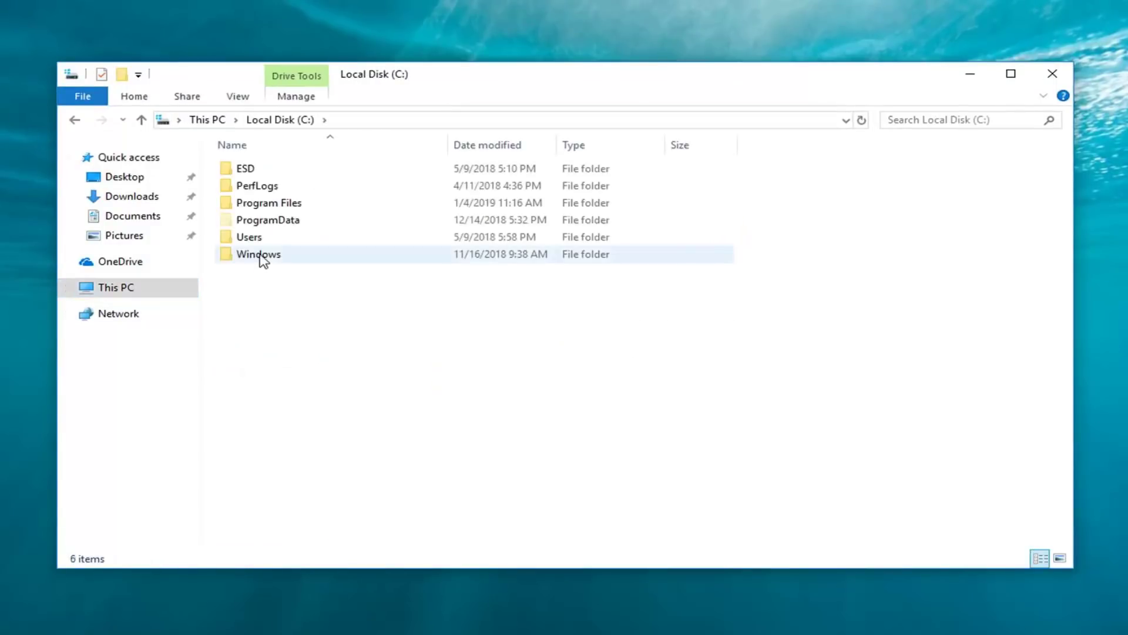
pyautogui.doubleClick(261, 259)
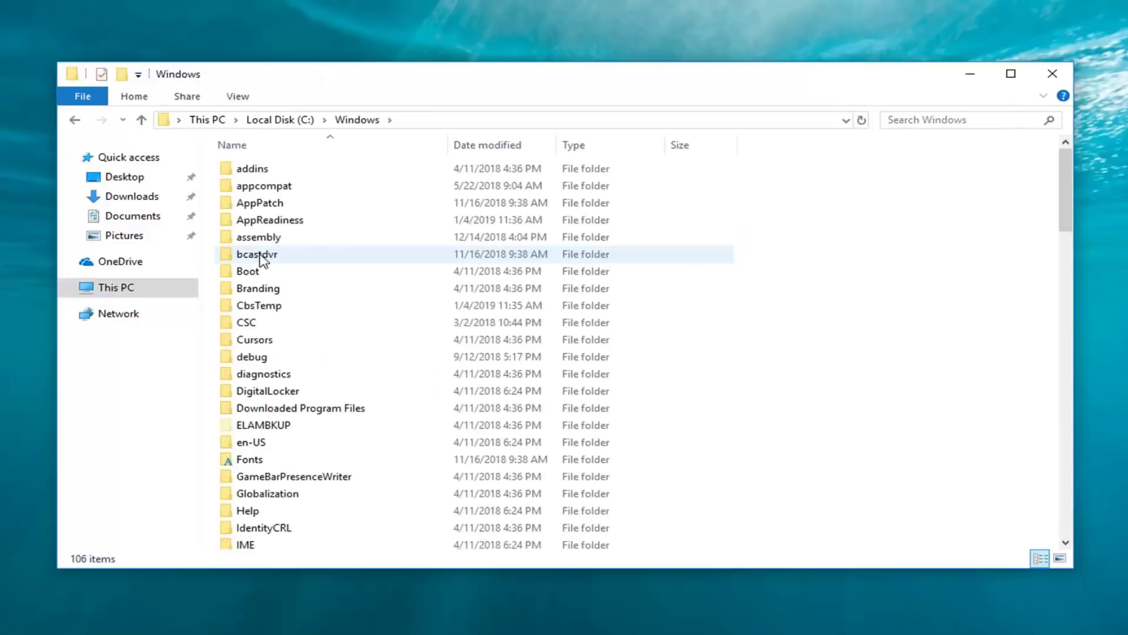
pyautogui.scroll(-2, 315, 370)
pyautogui.scroll(-5, 316, 370)
pyautogui.scroll(-4, 316, 370)
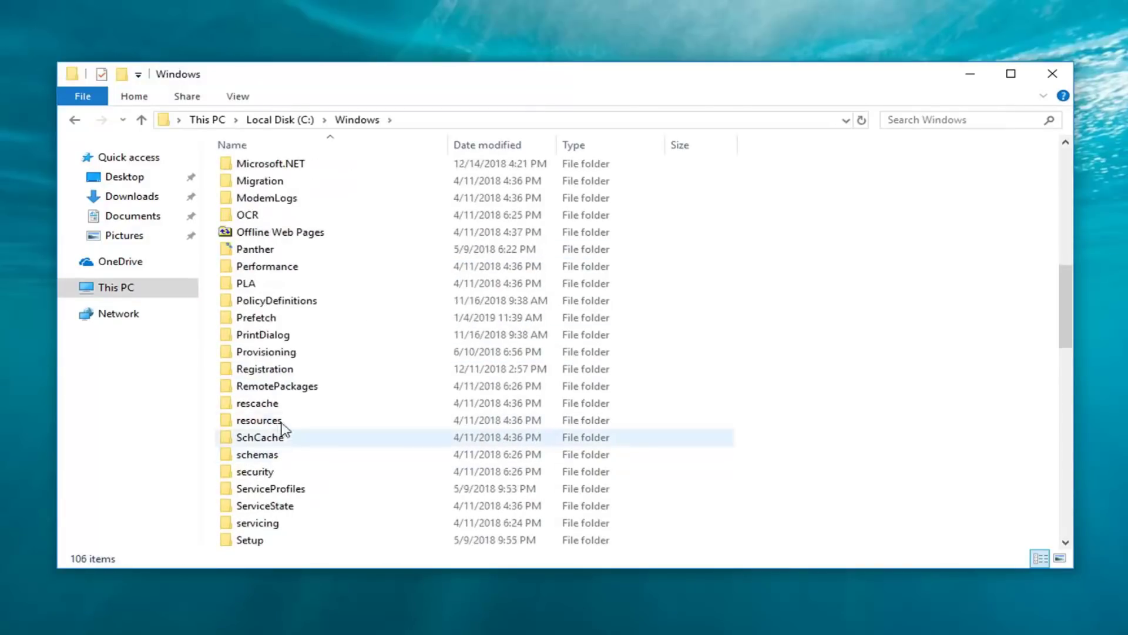
pyautogui.scroll(-2, 286, 441)
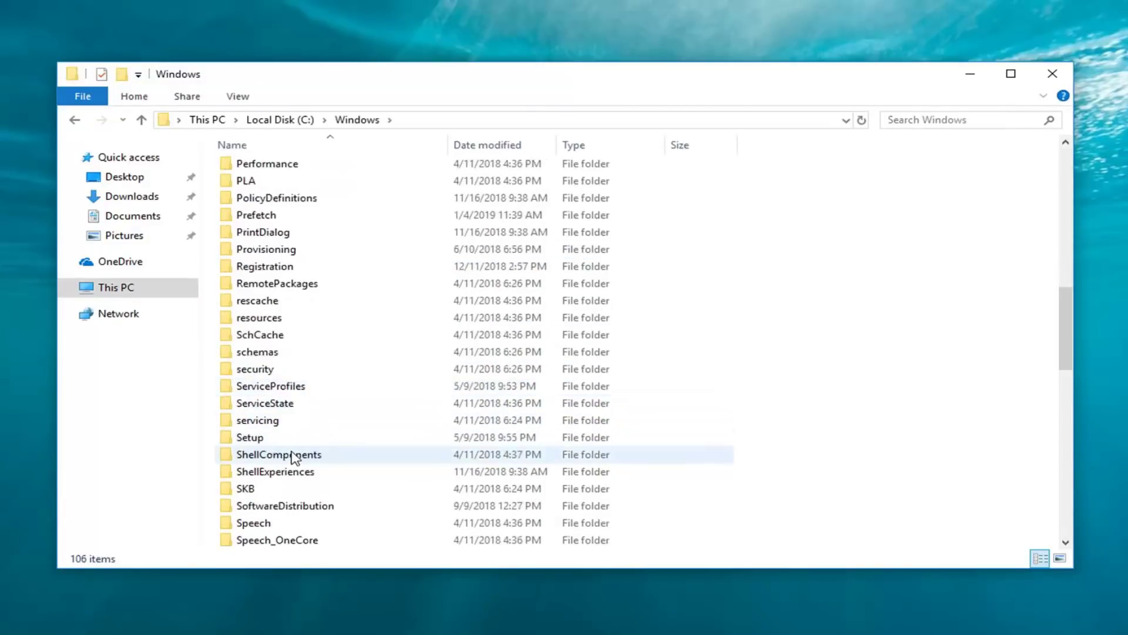
# Open the Download folder inside SoftwareDistribution.
pyautogui.click(282, 510)
pyautogui.doubleClick(282, 510)
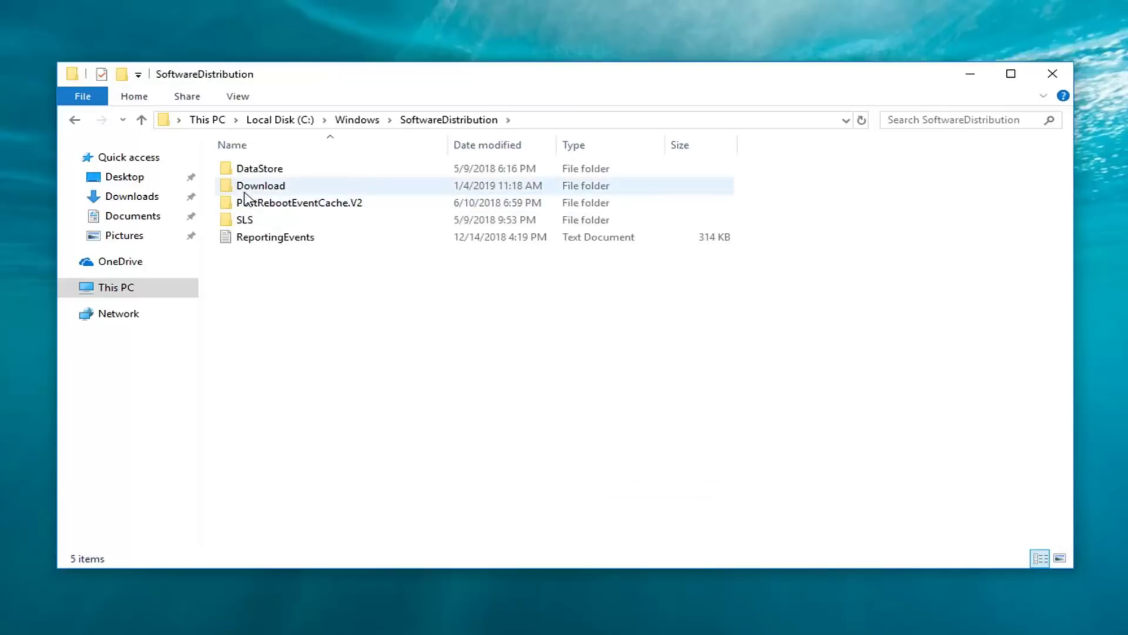
pyautogui.doubleClick(310, 189)
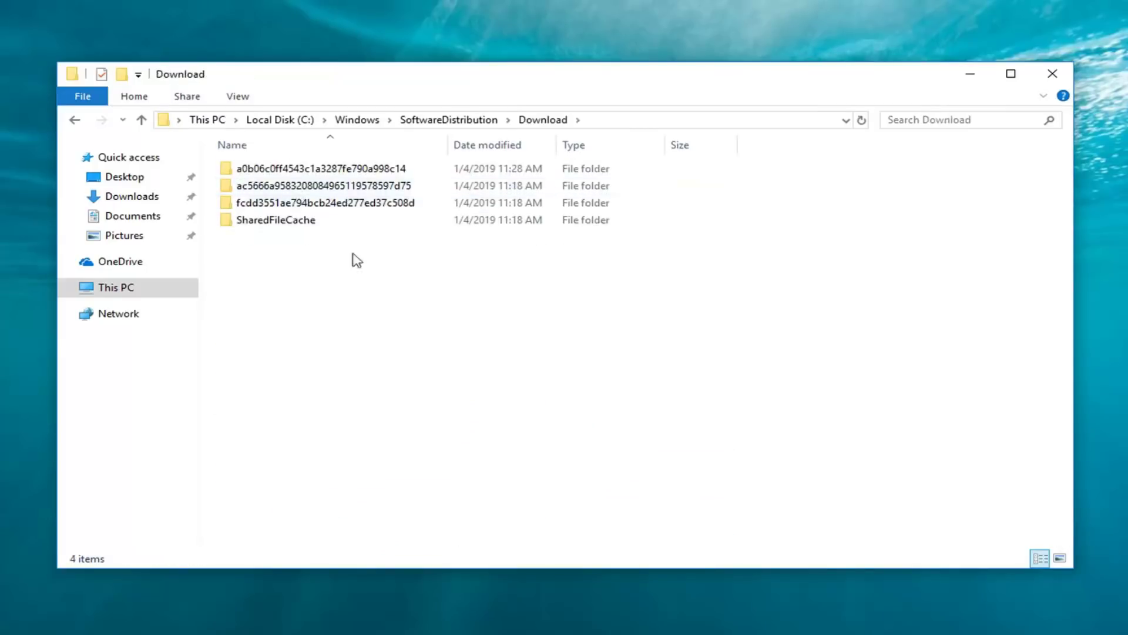
# Drag-select the four folders listed in Download.
pyautogui.moveTo(765, 372); pyautogui.dragTo(302, 141)
pyautogui.click(719, 357)
pyautogui.moveTo(820, 379); pyautogui.dragTo(313, 155)
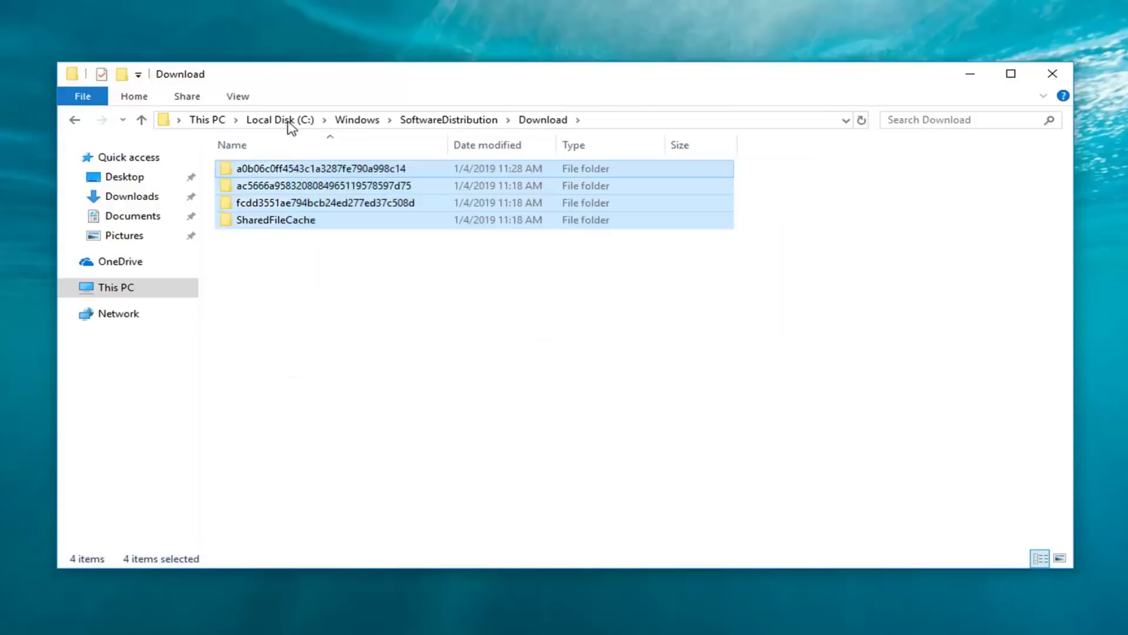
# Delete the four selected folders, leaving Download with 0 items.
pyautogui.rightClick(344, 182)
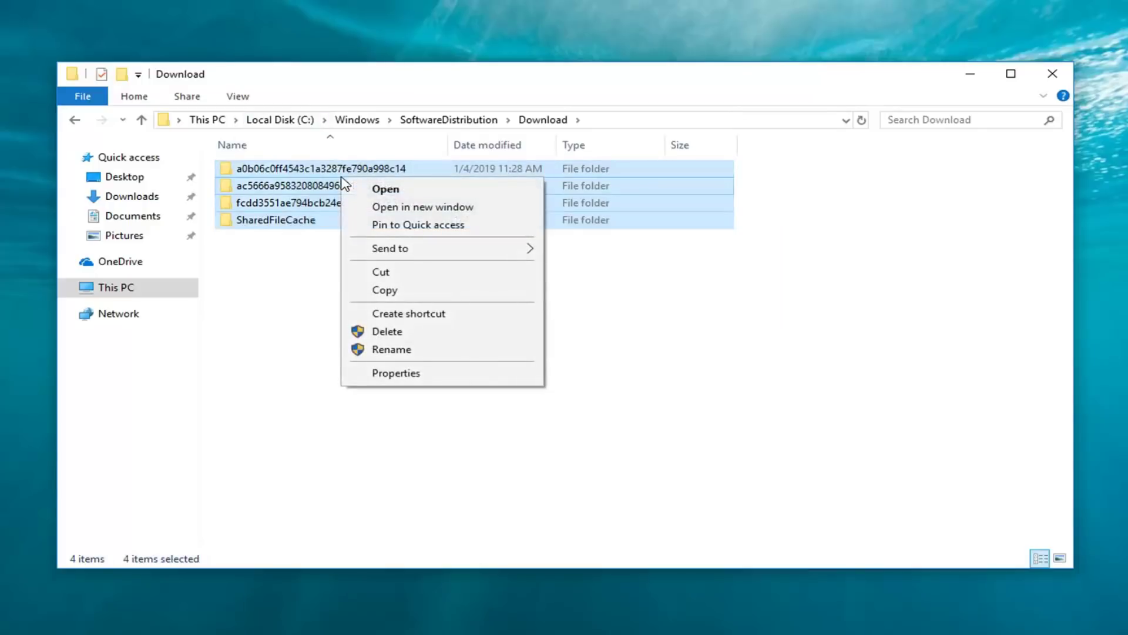
pyautogui.click(388, 332)
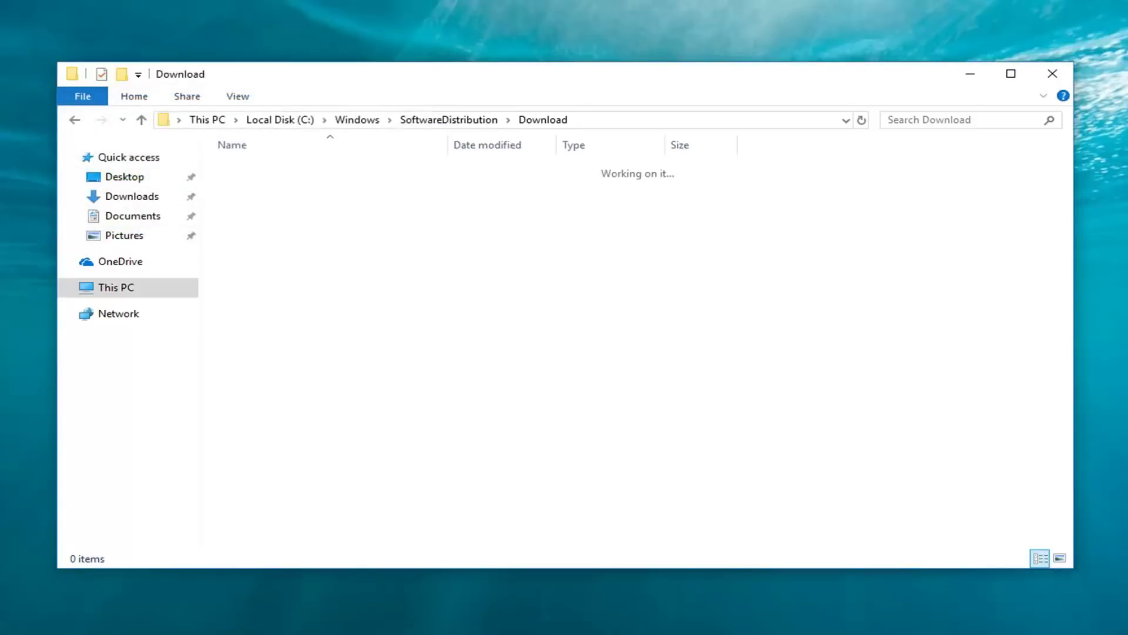
# Close the File Explorer window to return to the desktop.
pyautogui.click(1053, 74)
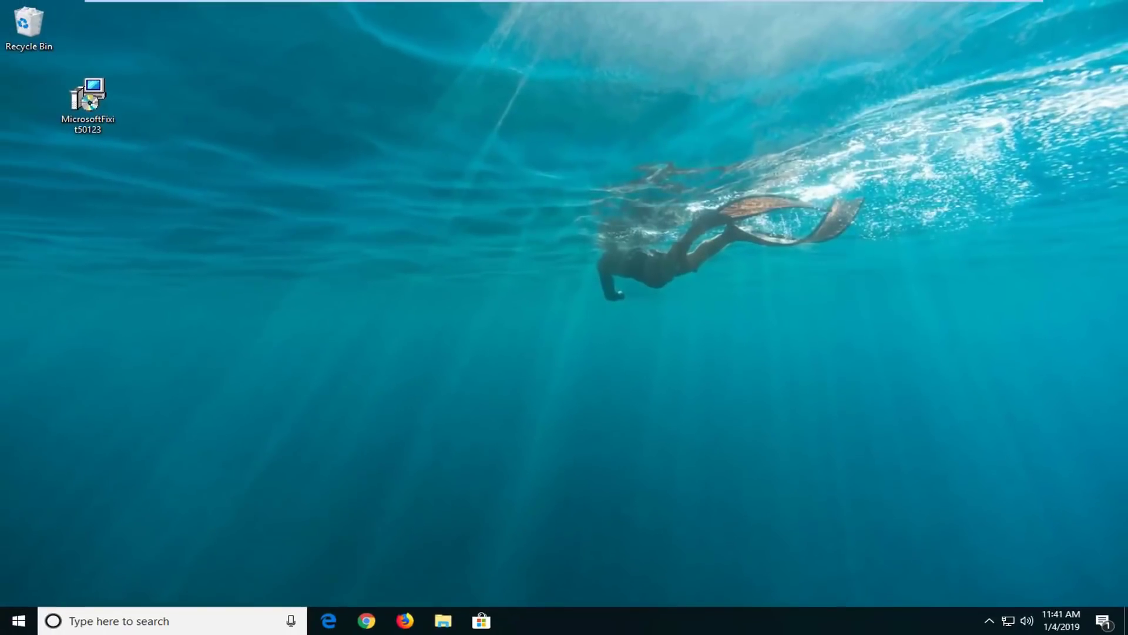